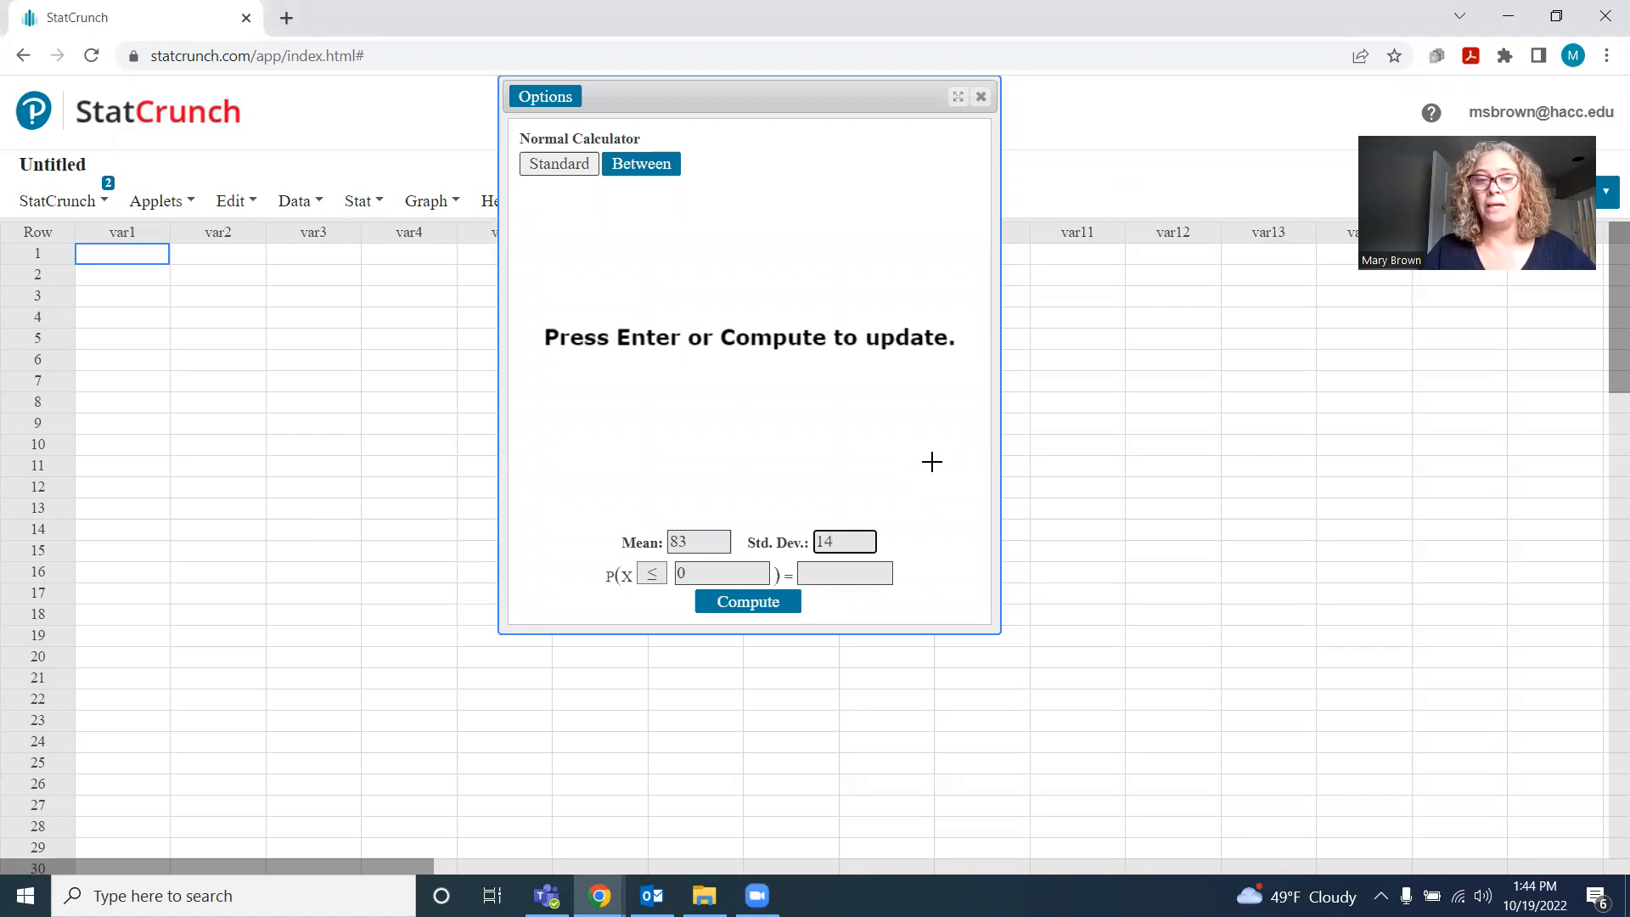
# Compute the normal probability that X is less than or equal to 70
pyautogui.click(664, 575)
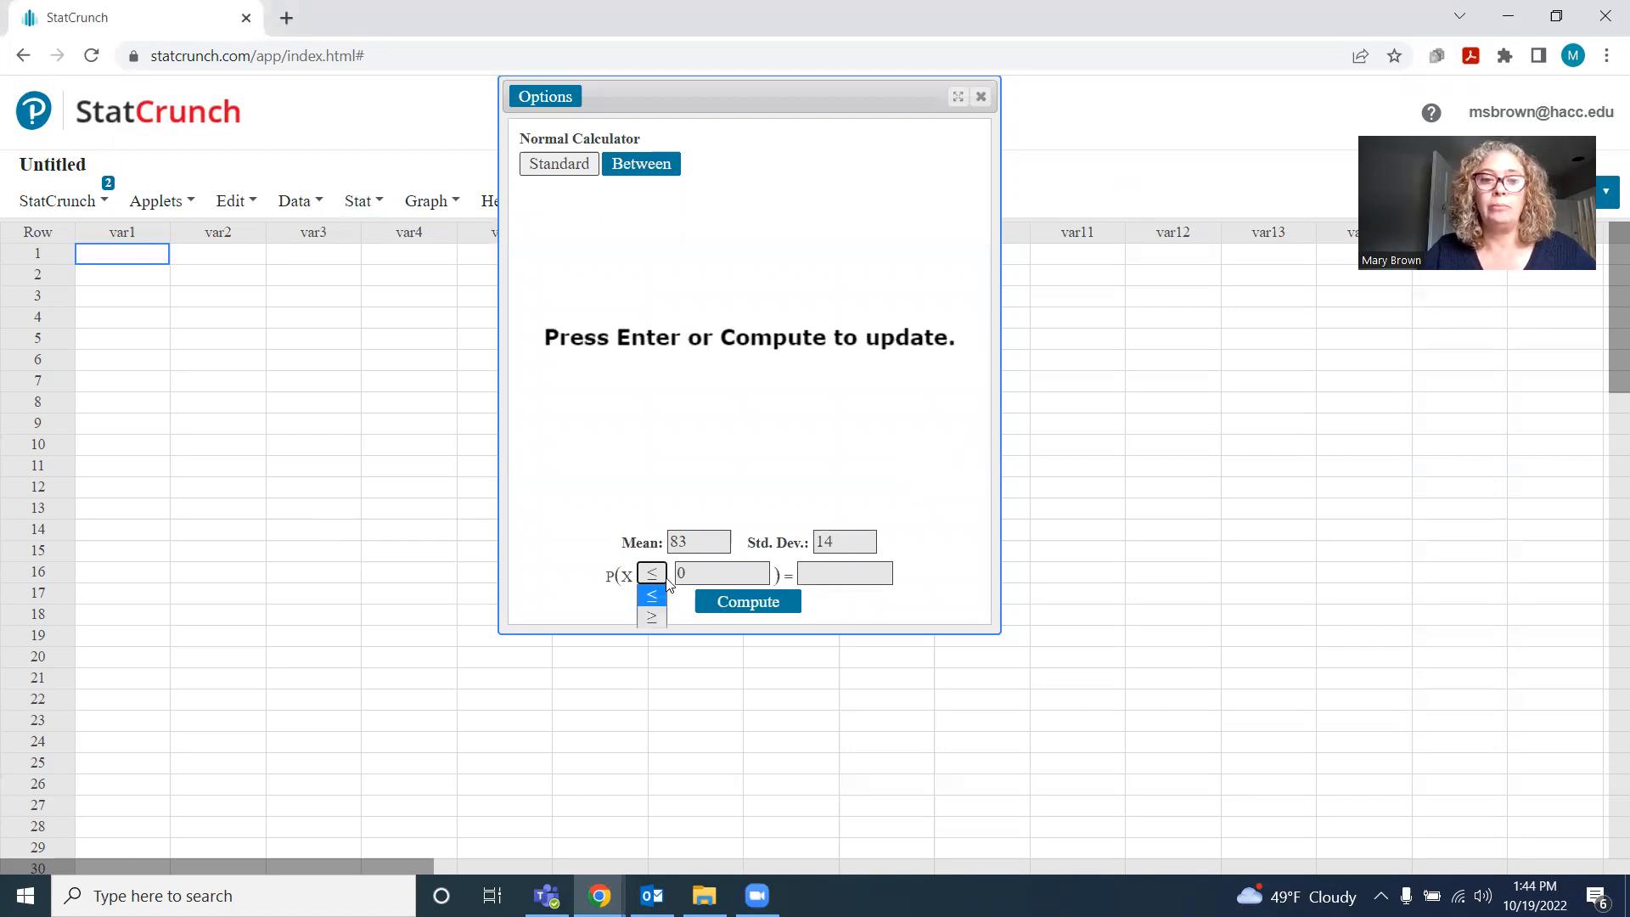
pyautogui.click(652, 597)
pyautogui.doubleClick(680, 574)
pyautogui.write('70')
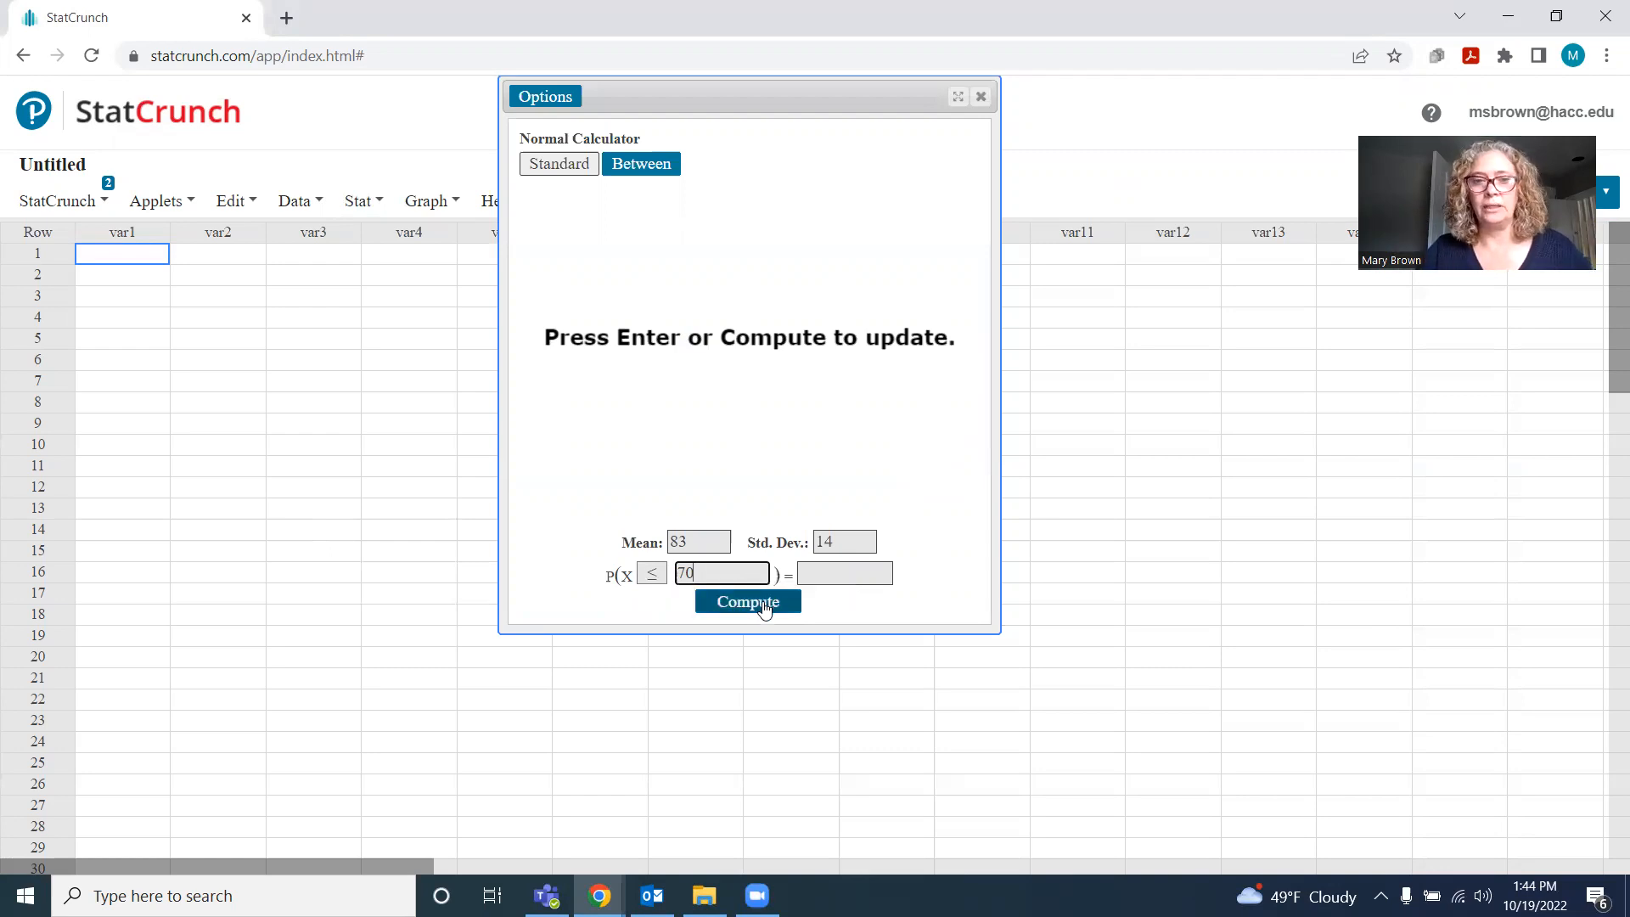
pyautogui.click(765, 605)
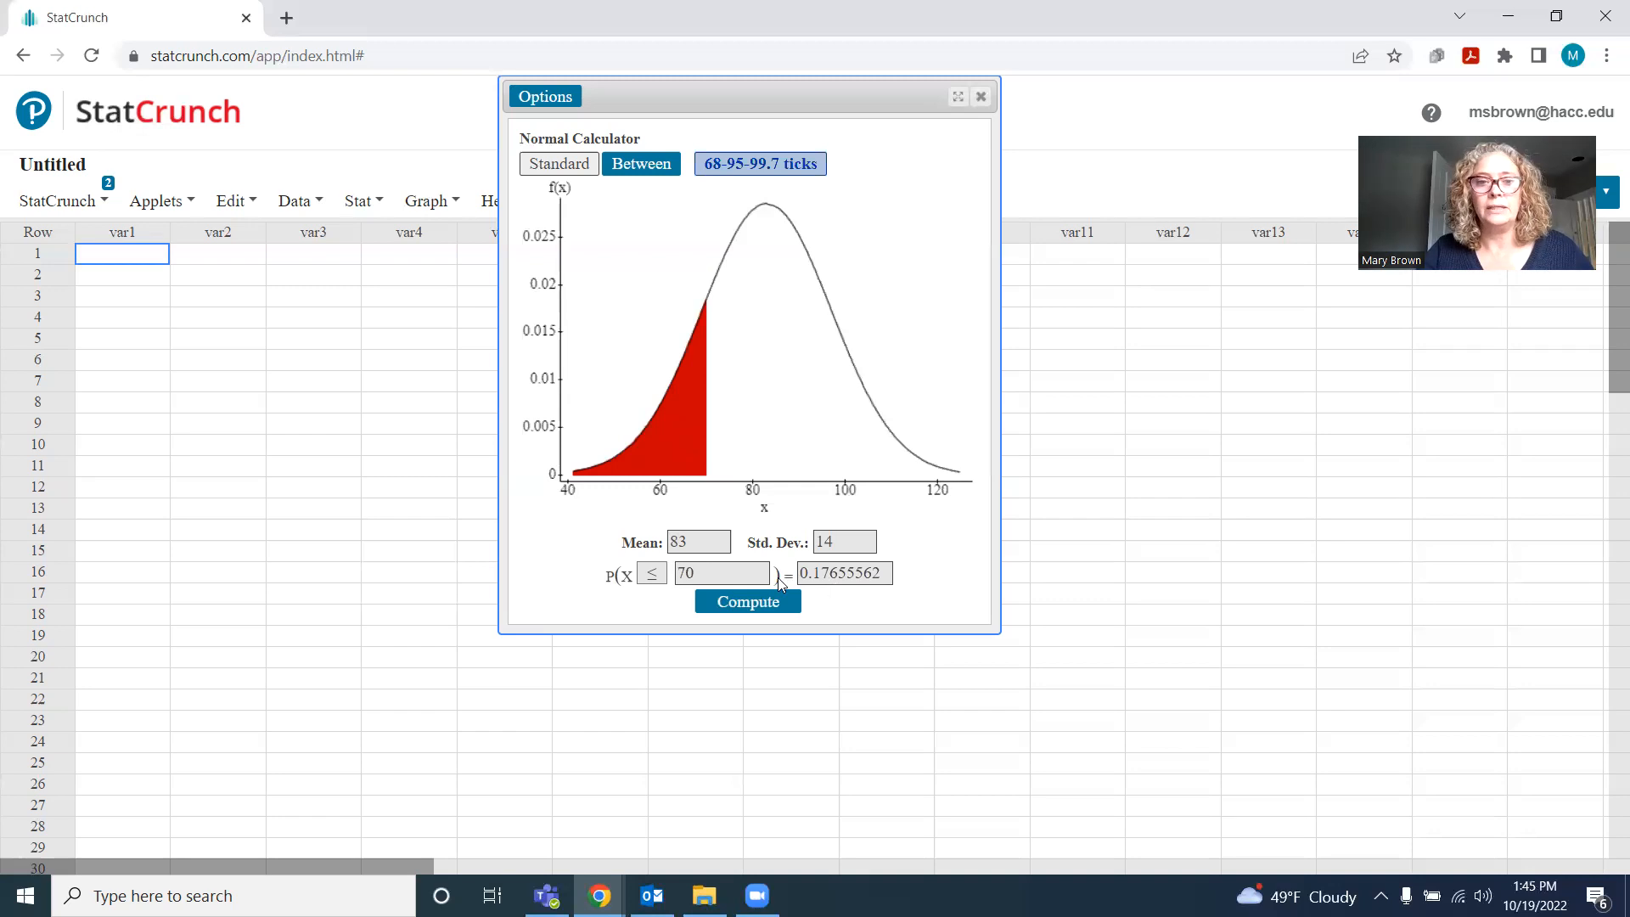
# Change the reference value to 60 and compute the probability that X is at or below it
pyautogui.moveTo(699, 575); pyautogui.dragTo(671, 575)
pyautogui.write('60')
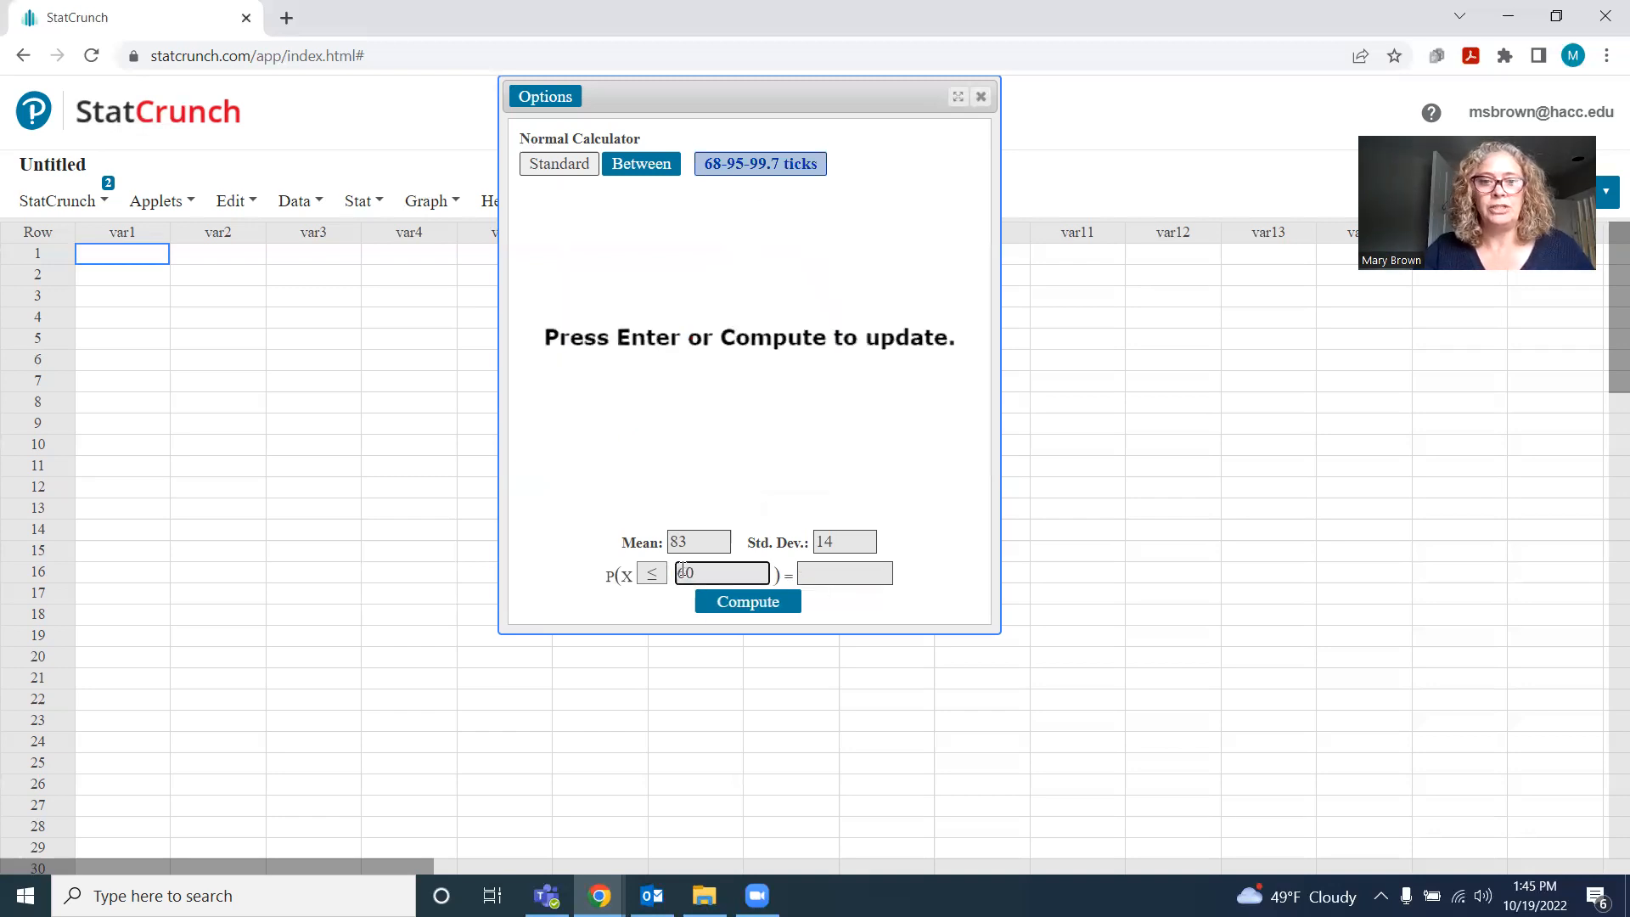
pyautogui.click(755, 599)
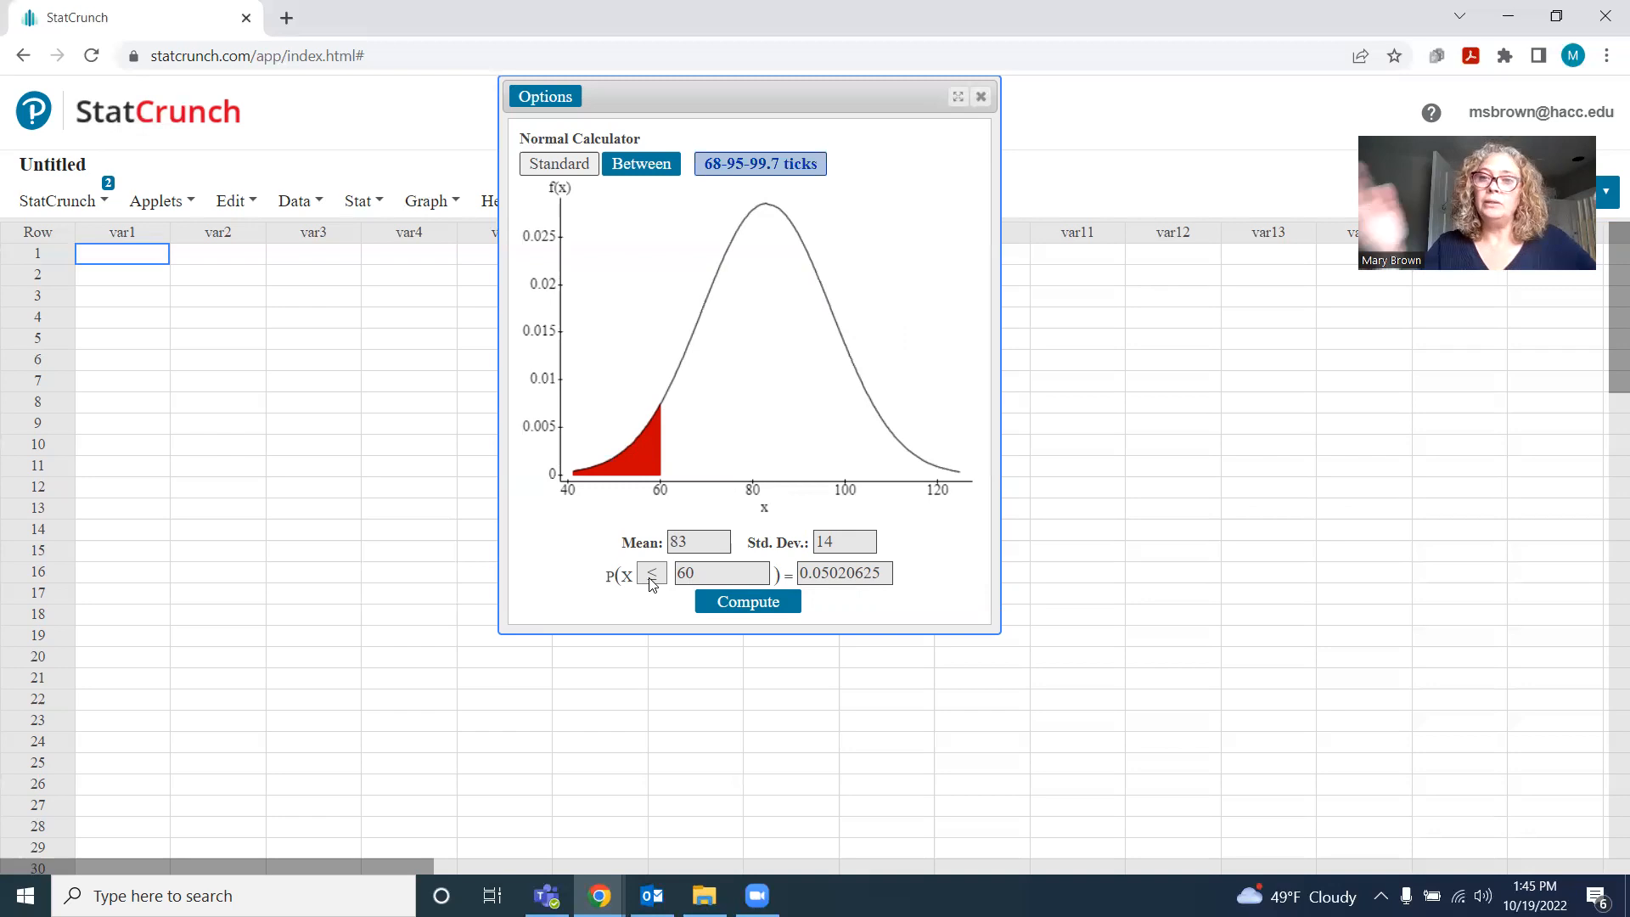
# Switch the normal calculator to Between mode and compute the probability that X lies from 80 to 90
pyautogui.click(644, 170)
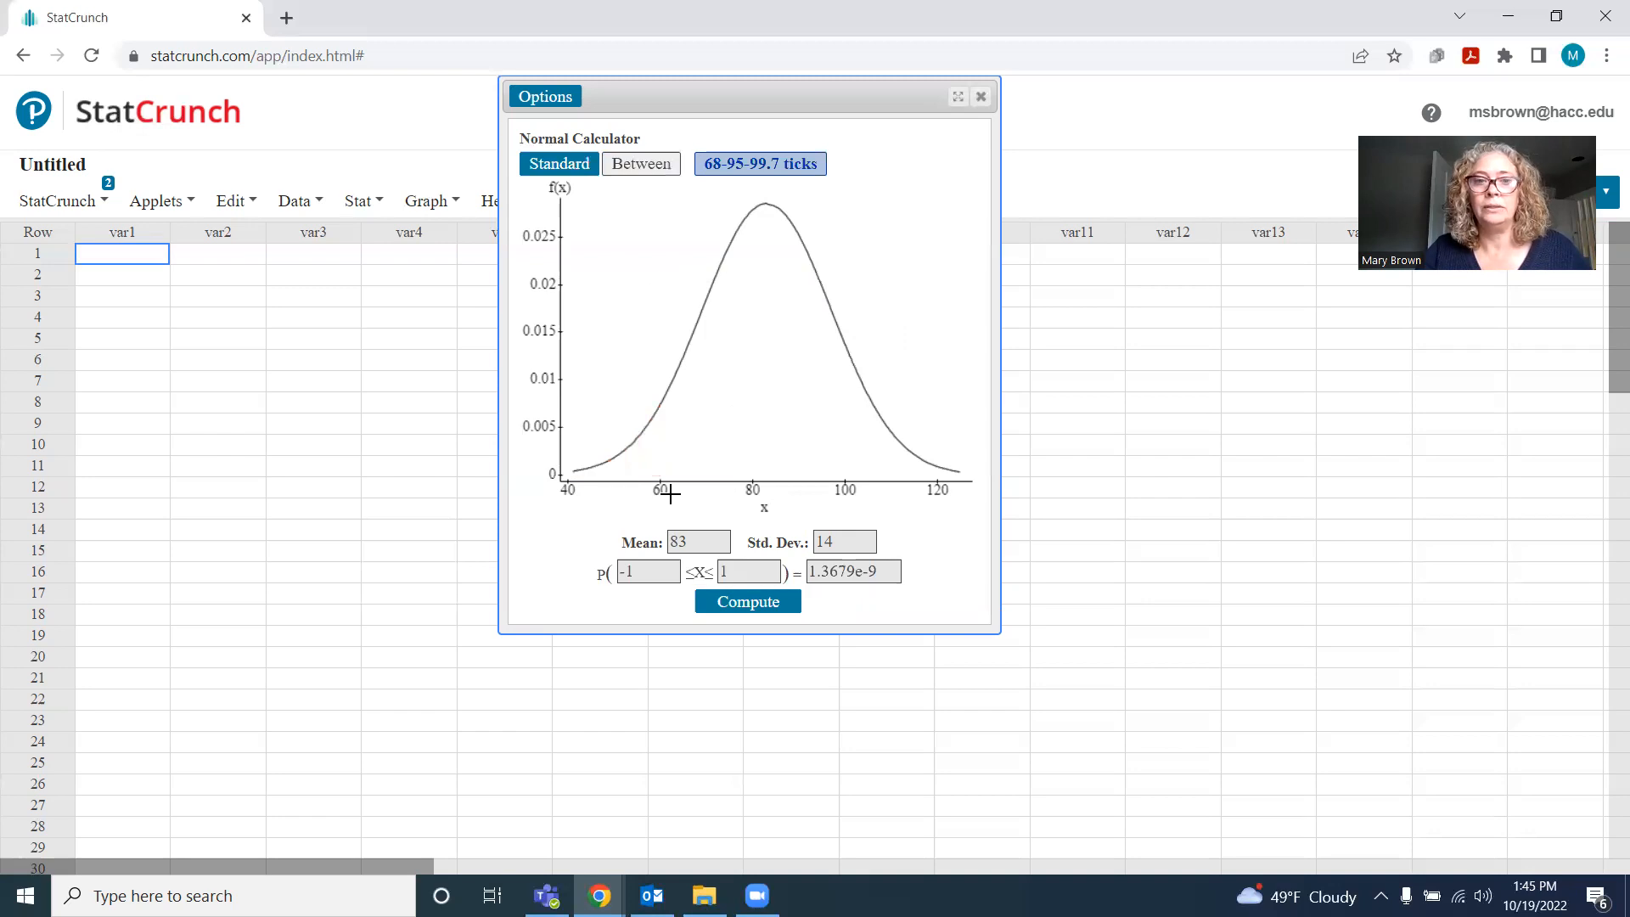
pyautogui.moveTo(651, 574); pyautogui.dragTo(606, 586)
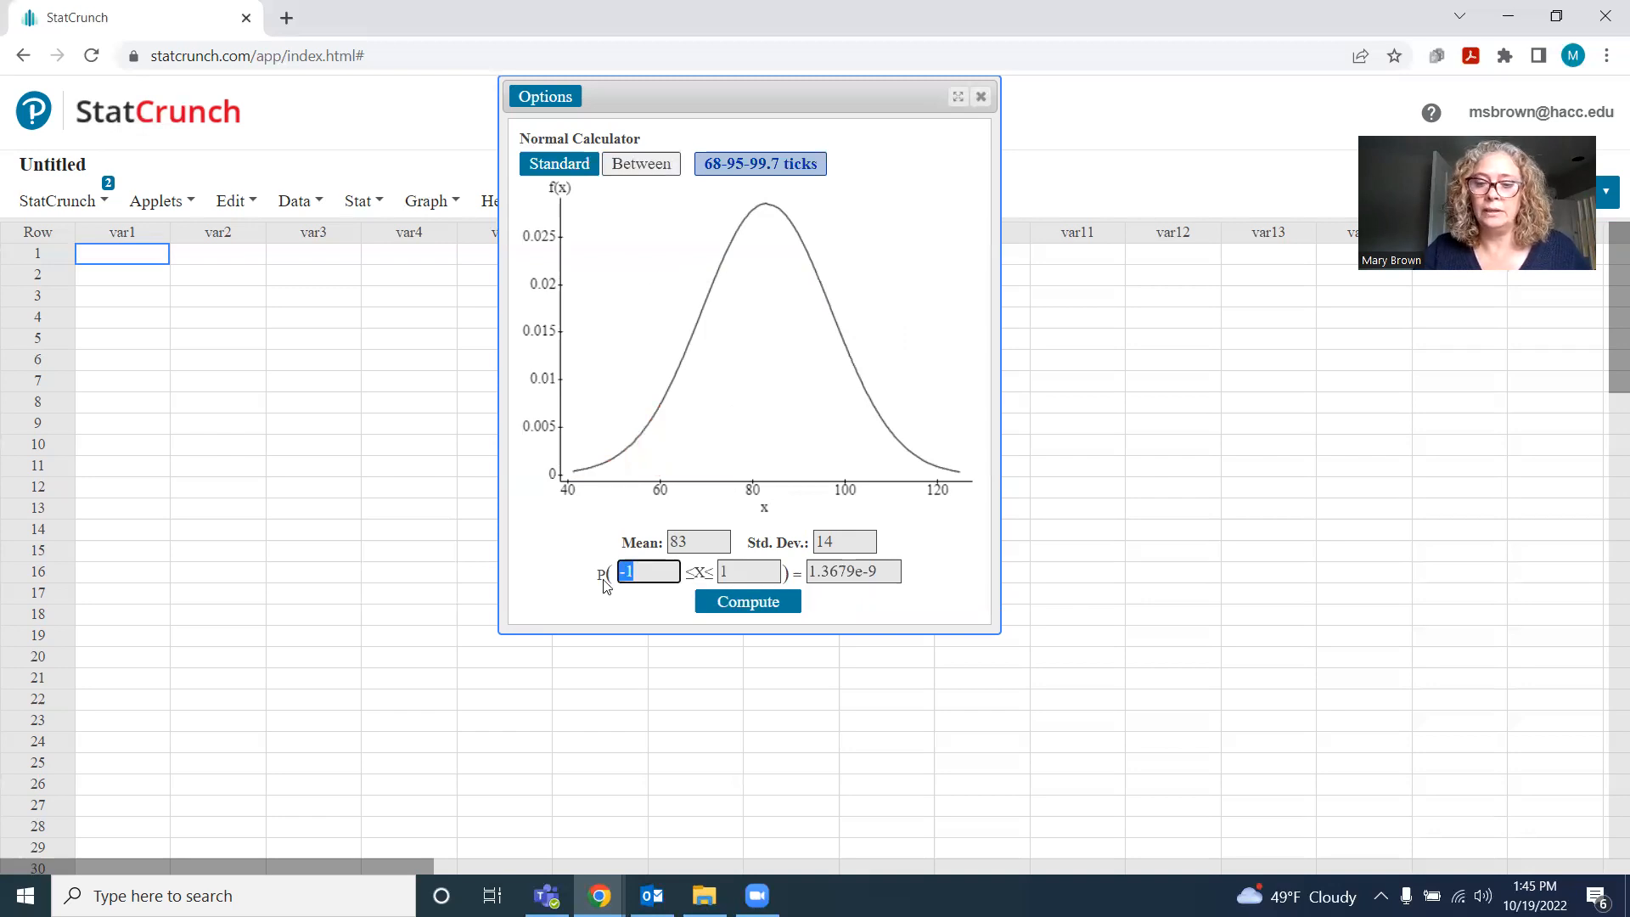
pyautogui.write('80')
pyautogui.press('Tab')
pyautogui.write('90')
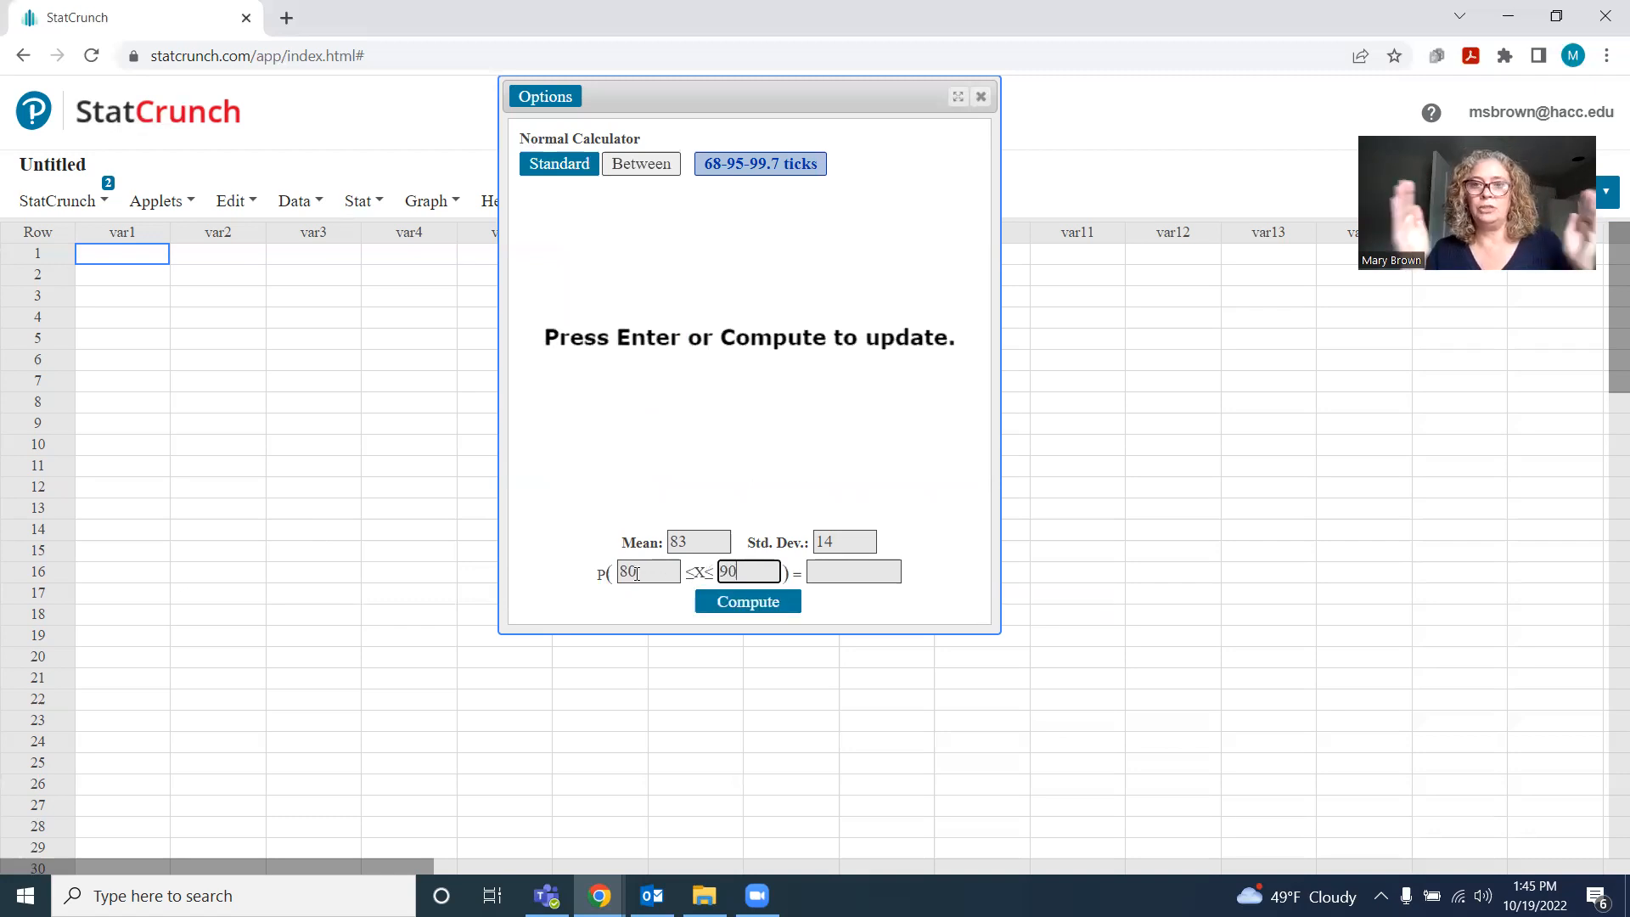
pyautogui.click(769, 608)
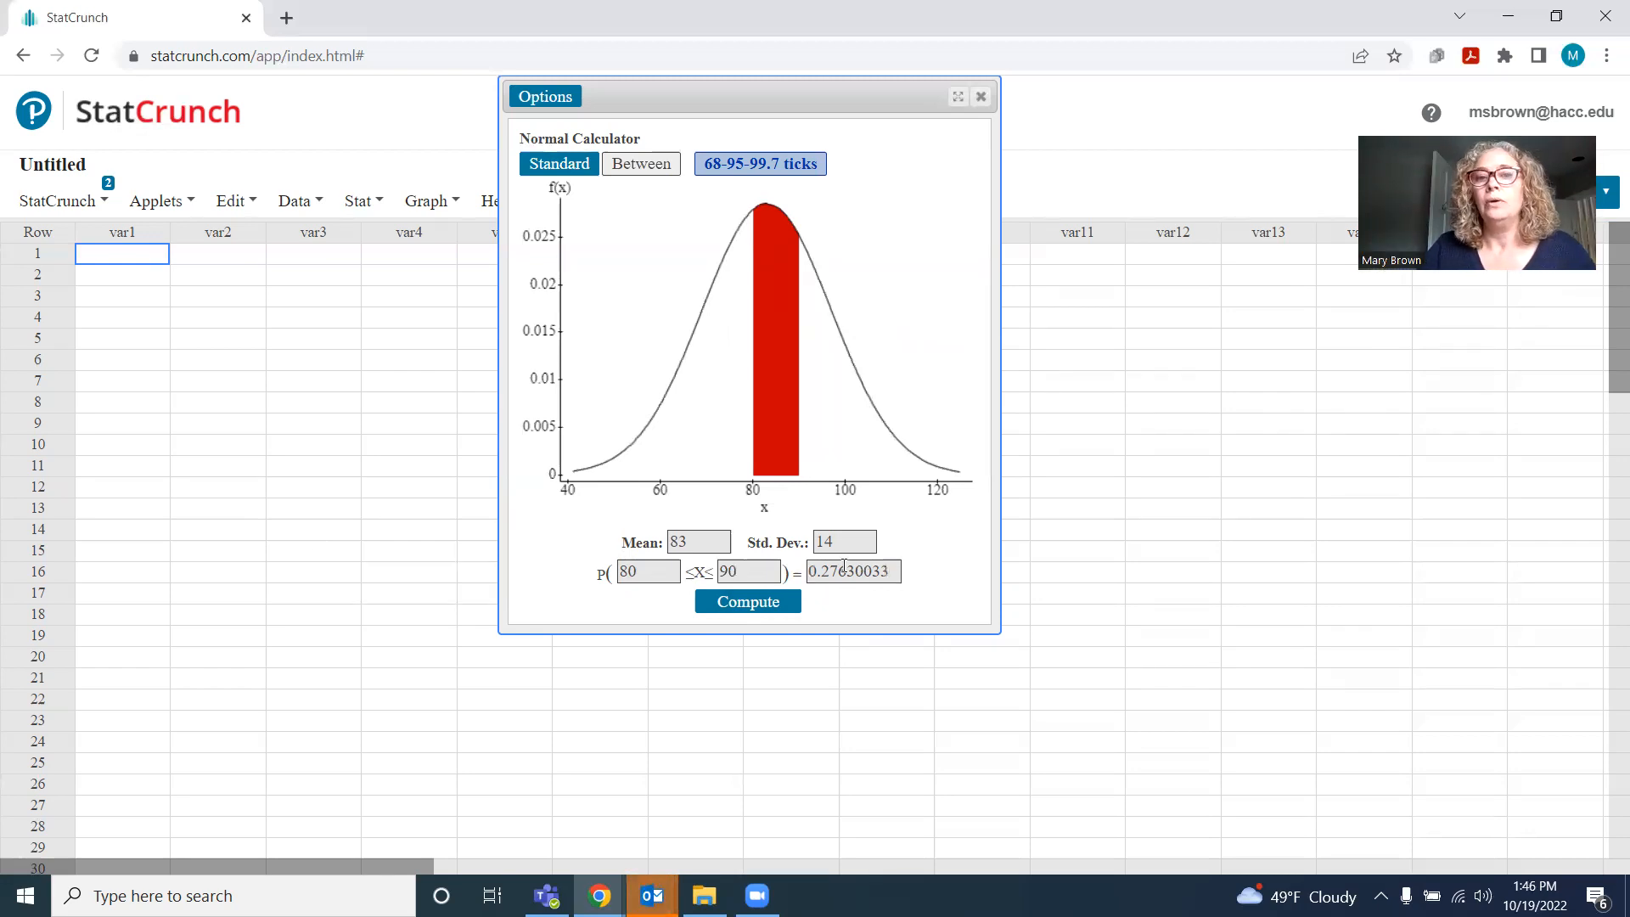
# Replace the Between probability with .8 and compute the two X values bounding that middle area
pyautogui.moveTo(893, 572); pyautogui.dragTo(801, 576)
pyautogui.press('BackSpace')
pyautogui.write('.8')
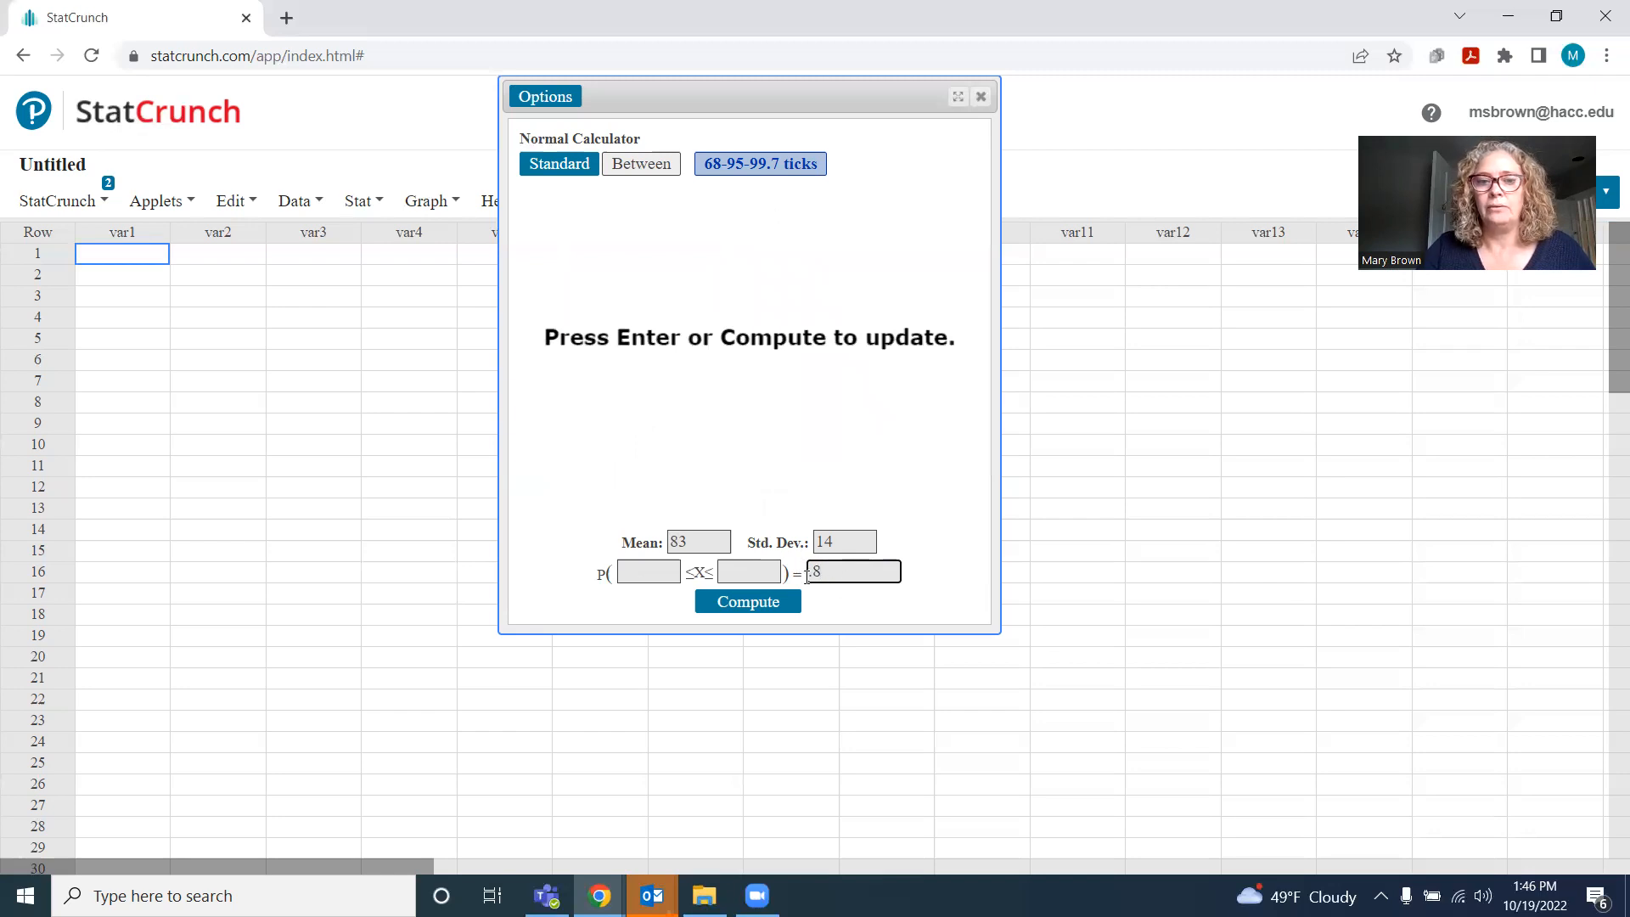
pyautogui.click(752, 605)
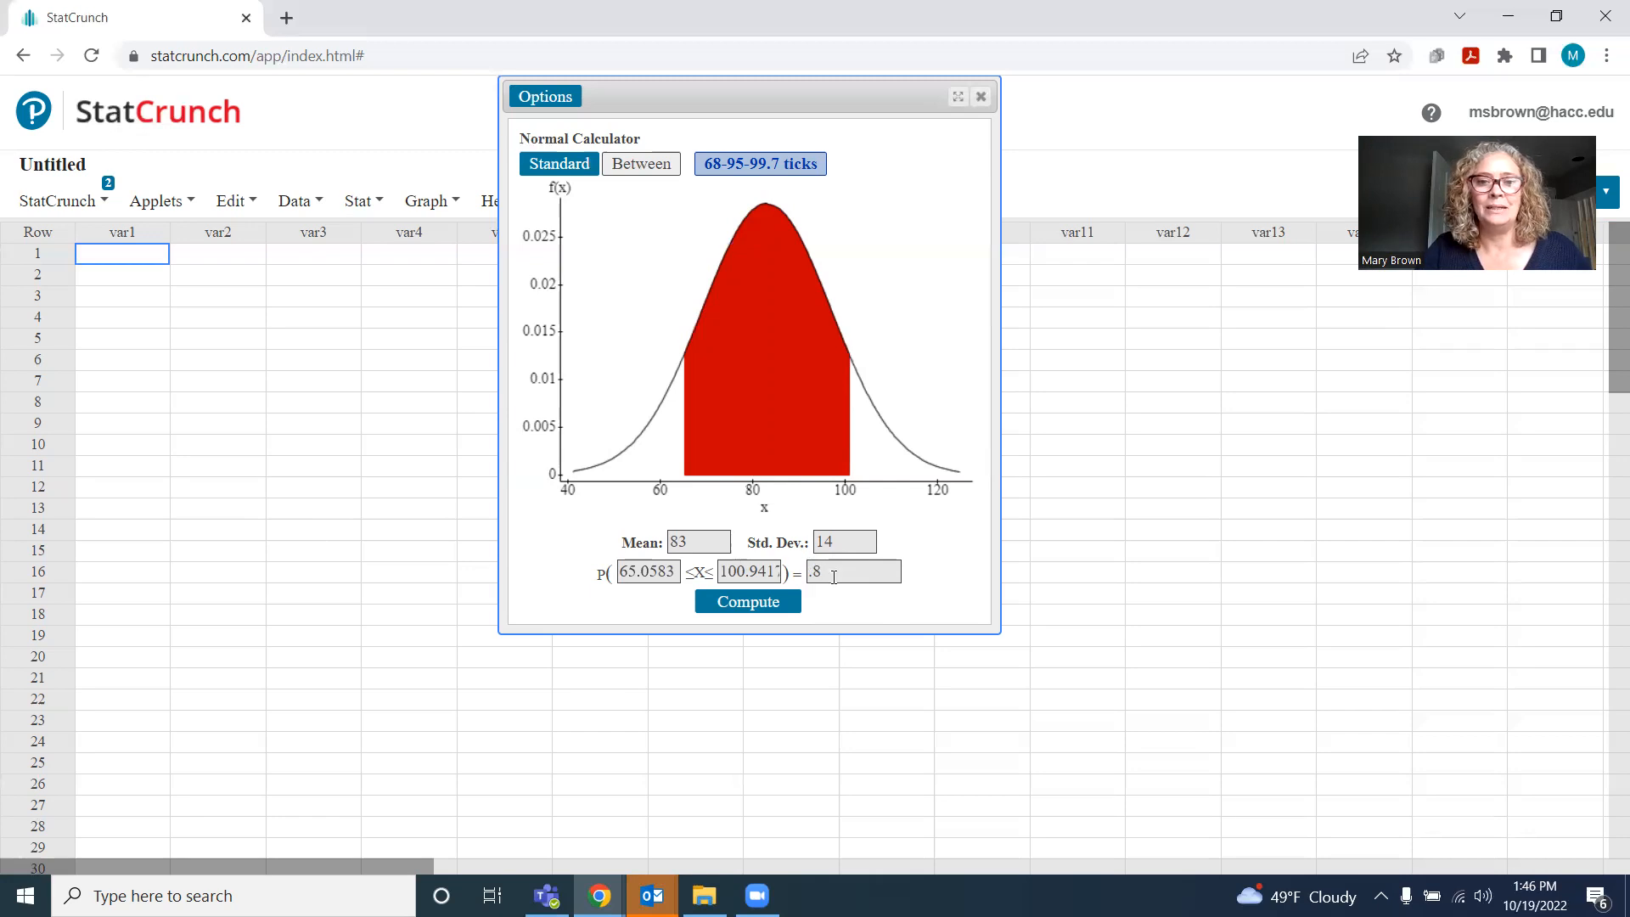
# Return to the Standard calculator and compute the X value with a ≥ probability of .05
pyautogui.click(571, 177)
pyautogui.click(660, 579)
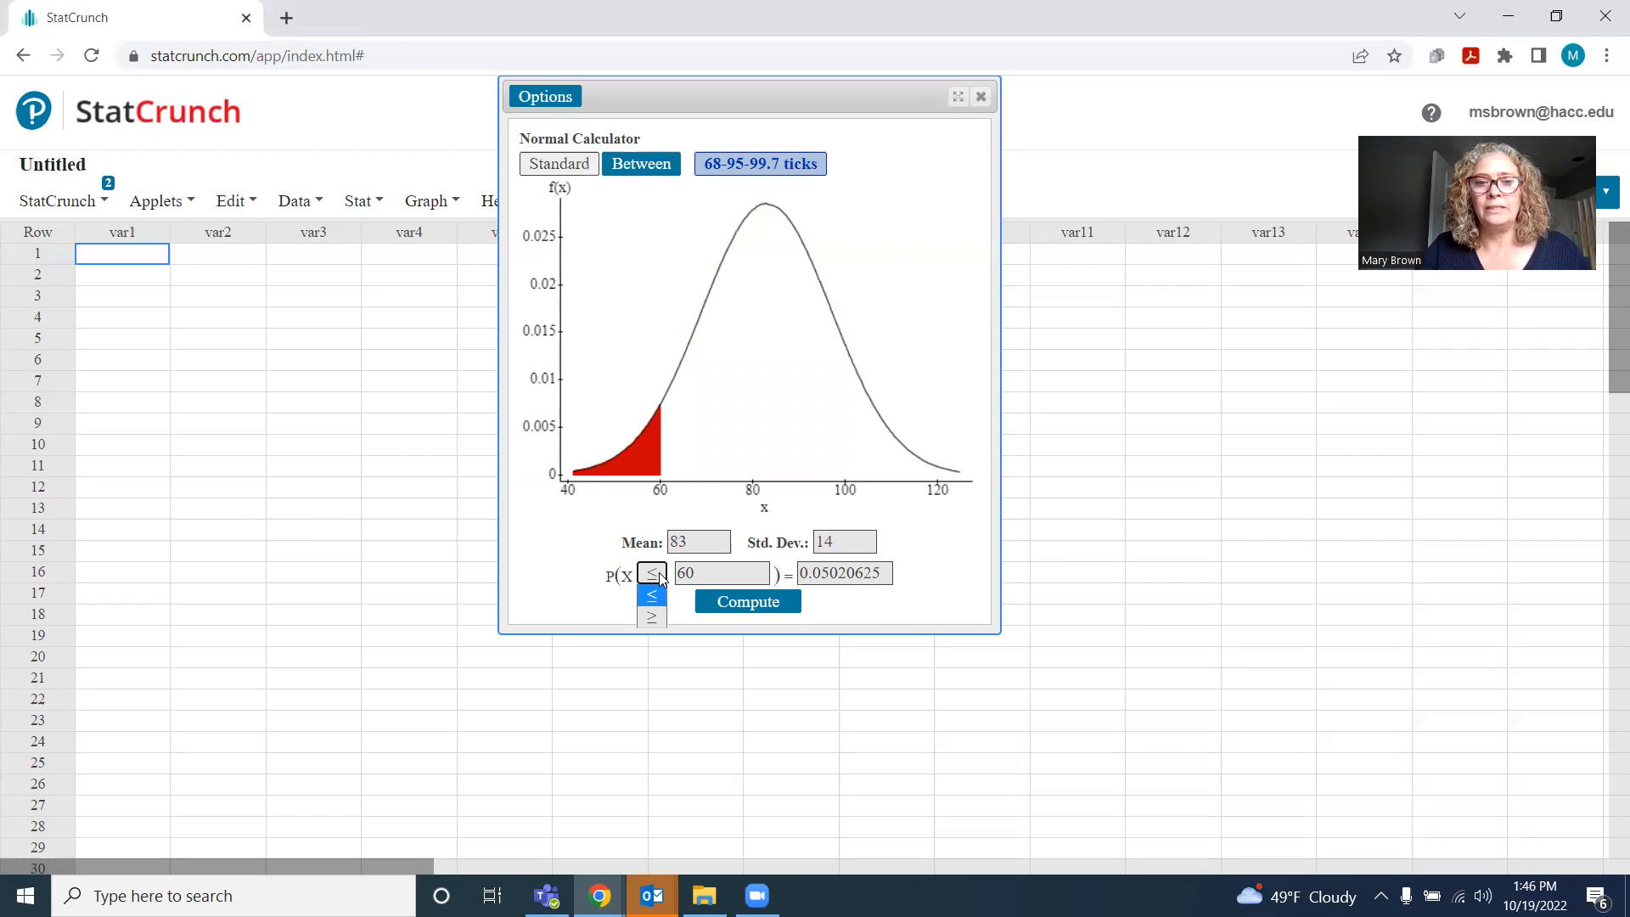
pyautogui.click(654, 617)
pyautogui.moveTo(887, 573); pyautogui.dragTo(754, 575)
pyautogui.write('.05')
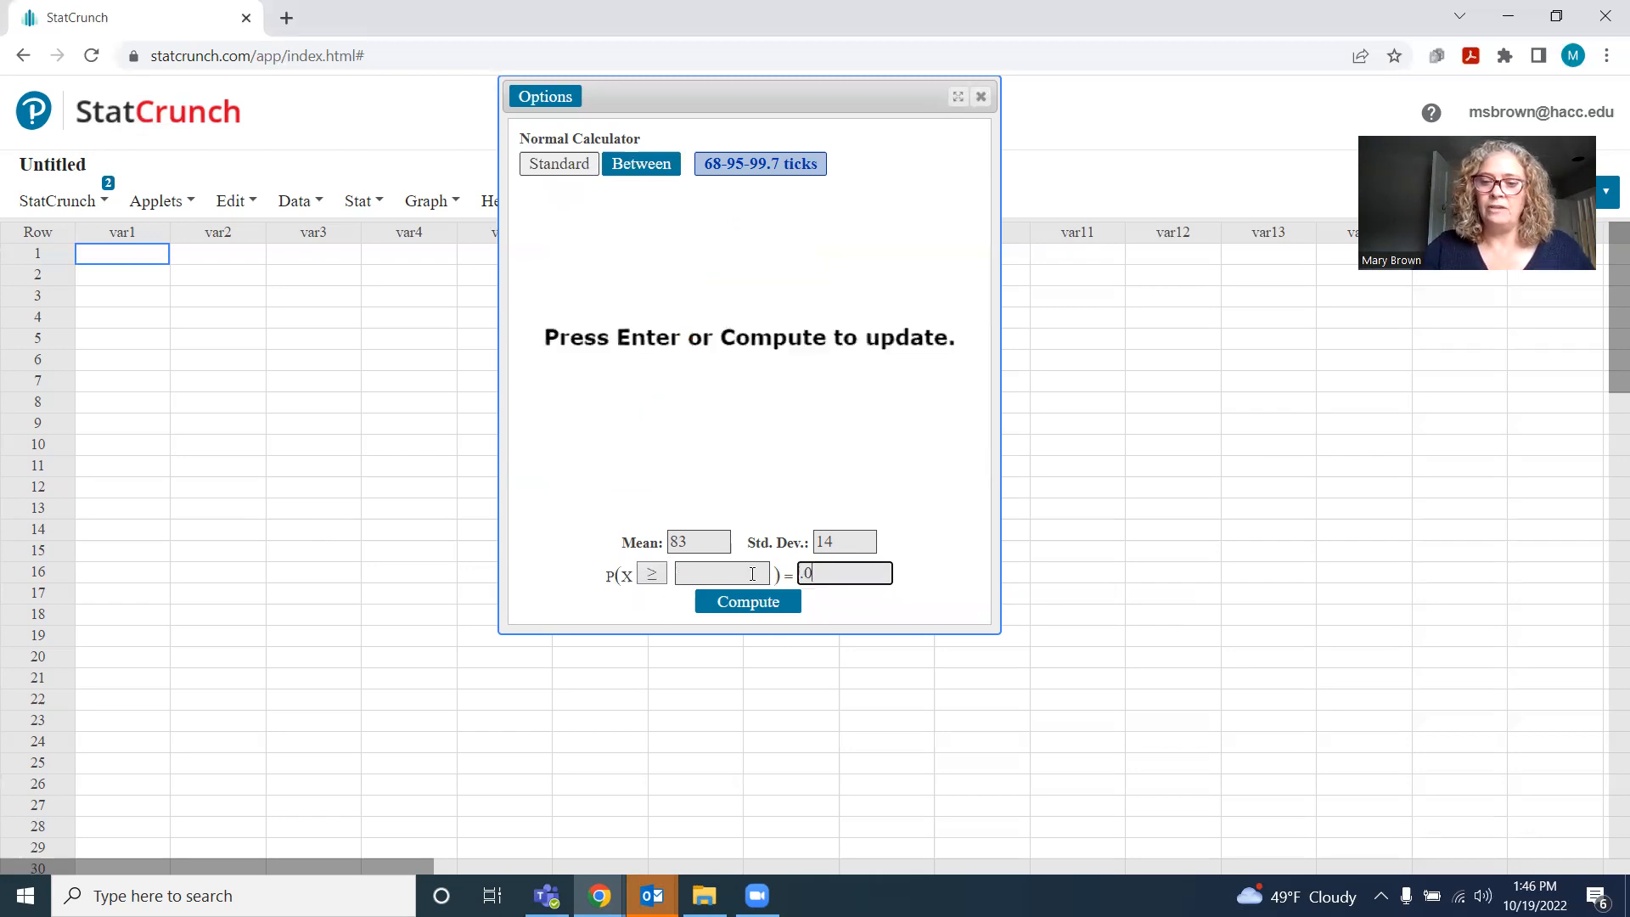
pyautogui.click(751, 610)
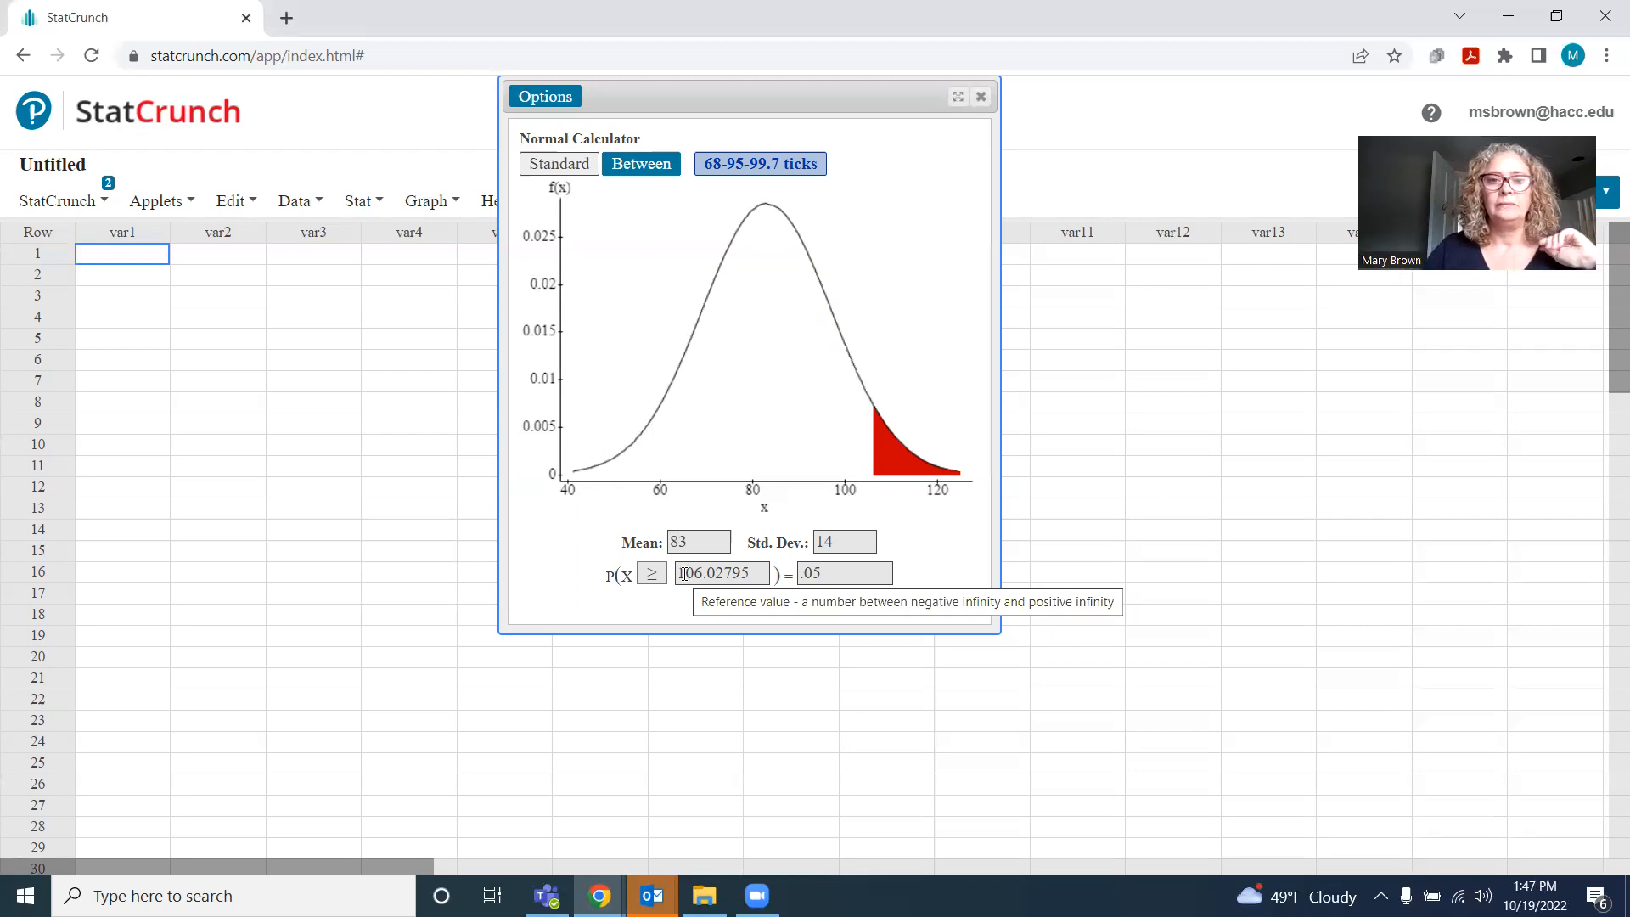
# Change the inequality to ≤ and compute the X value whose lower-tail probability is .05
pyautogui.click(652, 575)
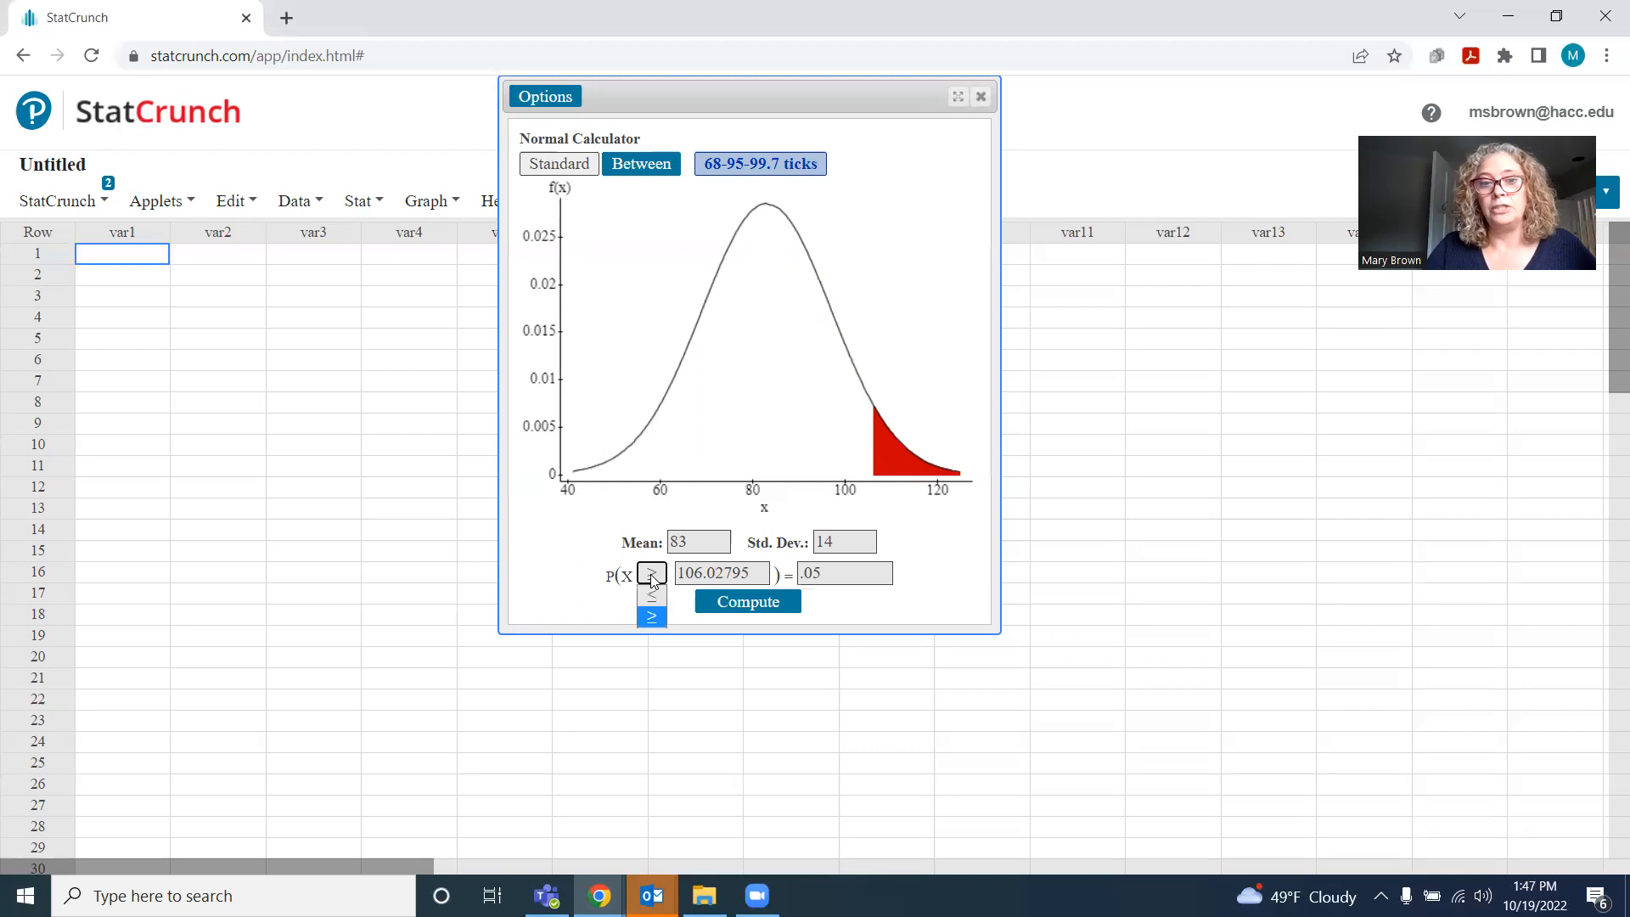
pyautogui.click(652, 603)
pyautogui.click(744, 607)
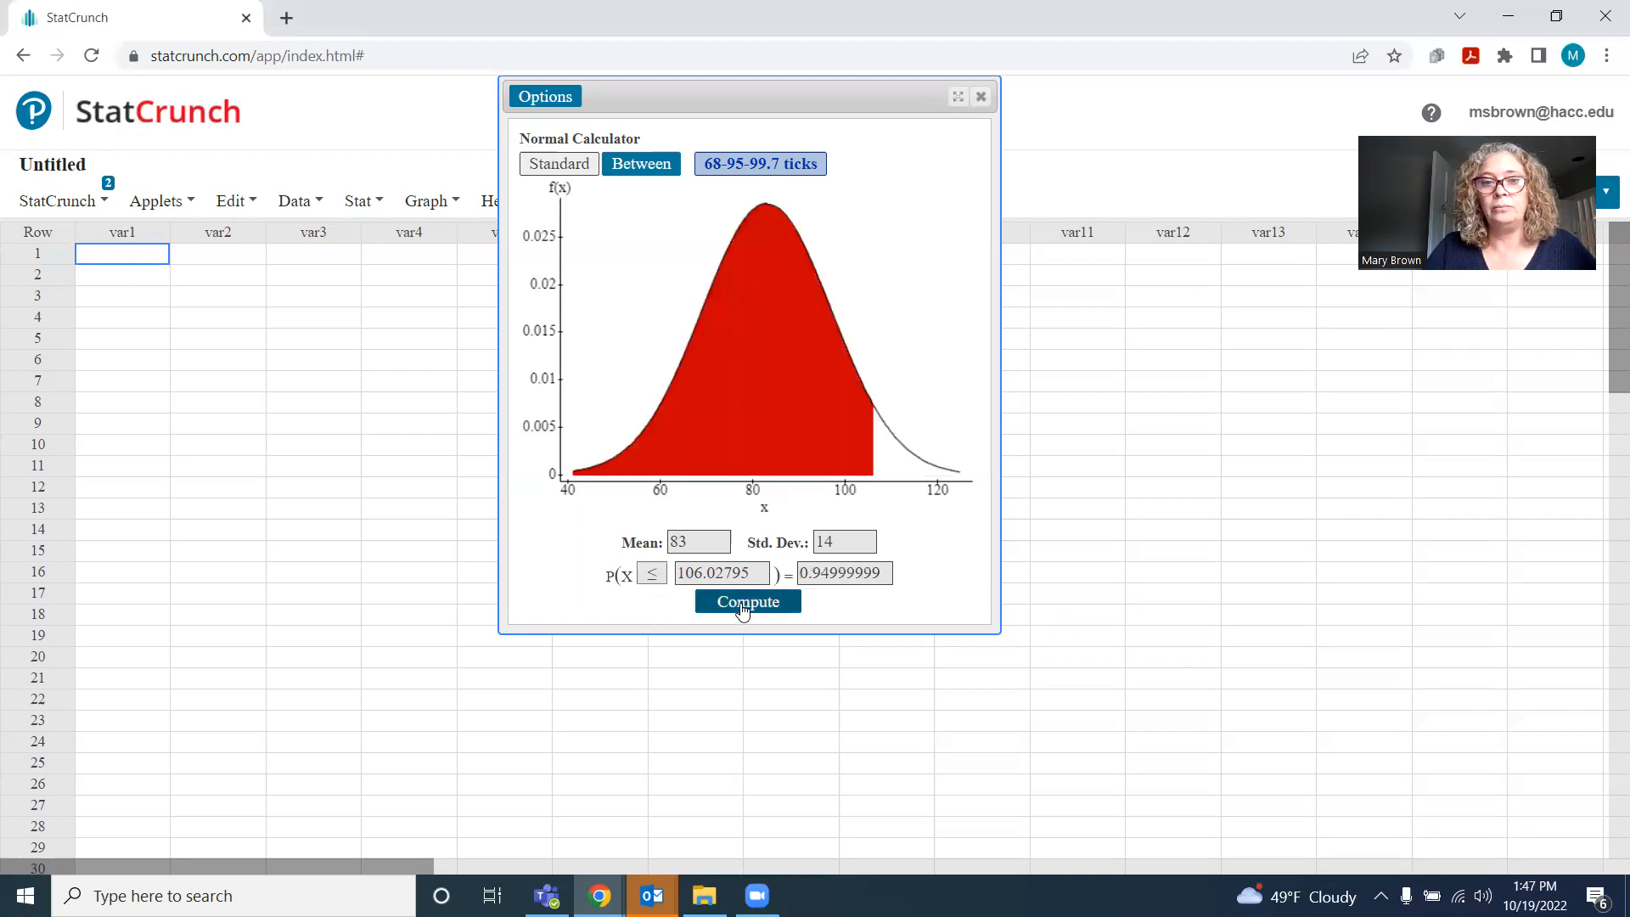
pyautogui.moveTo(881, 574); pyautogui.dragTo(754, 581)
pyautogui.write('.05')
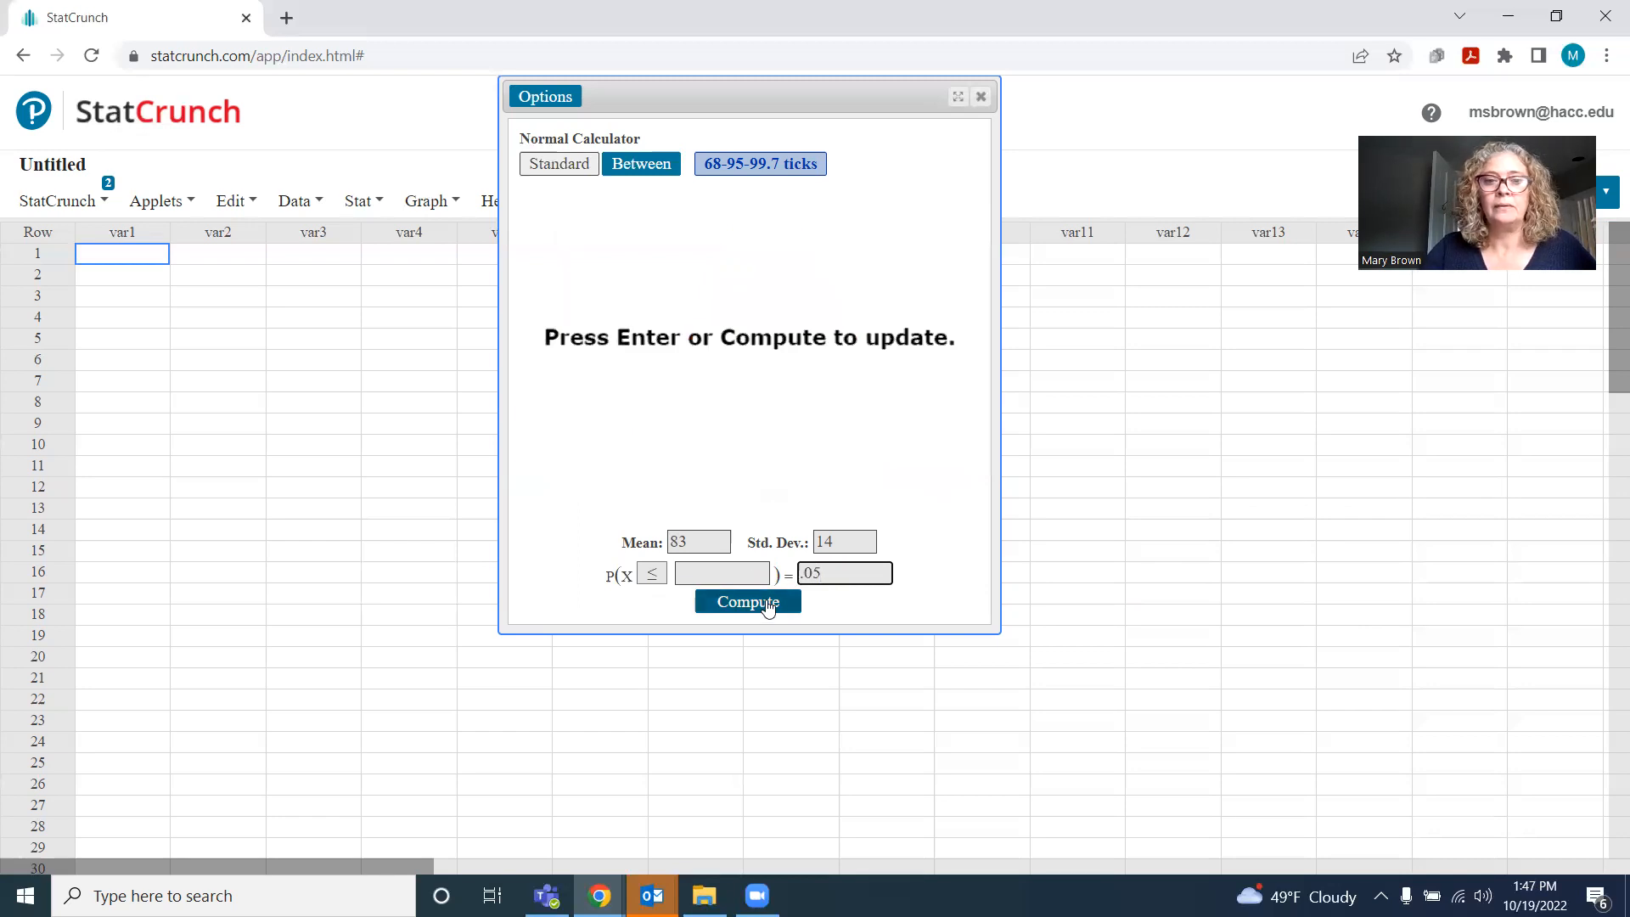
pyautogui.click(757, 607)
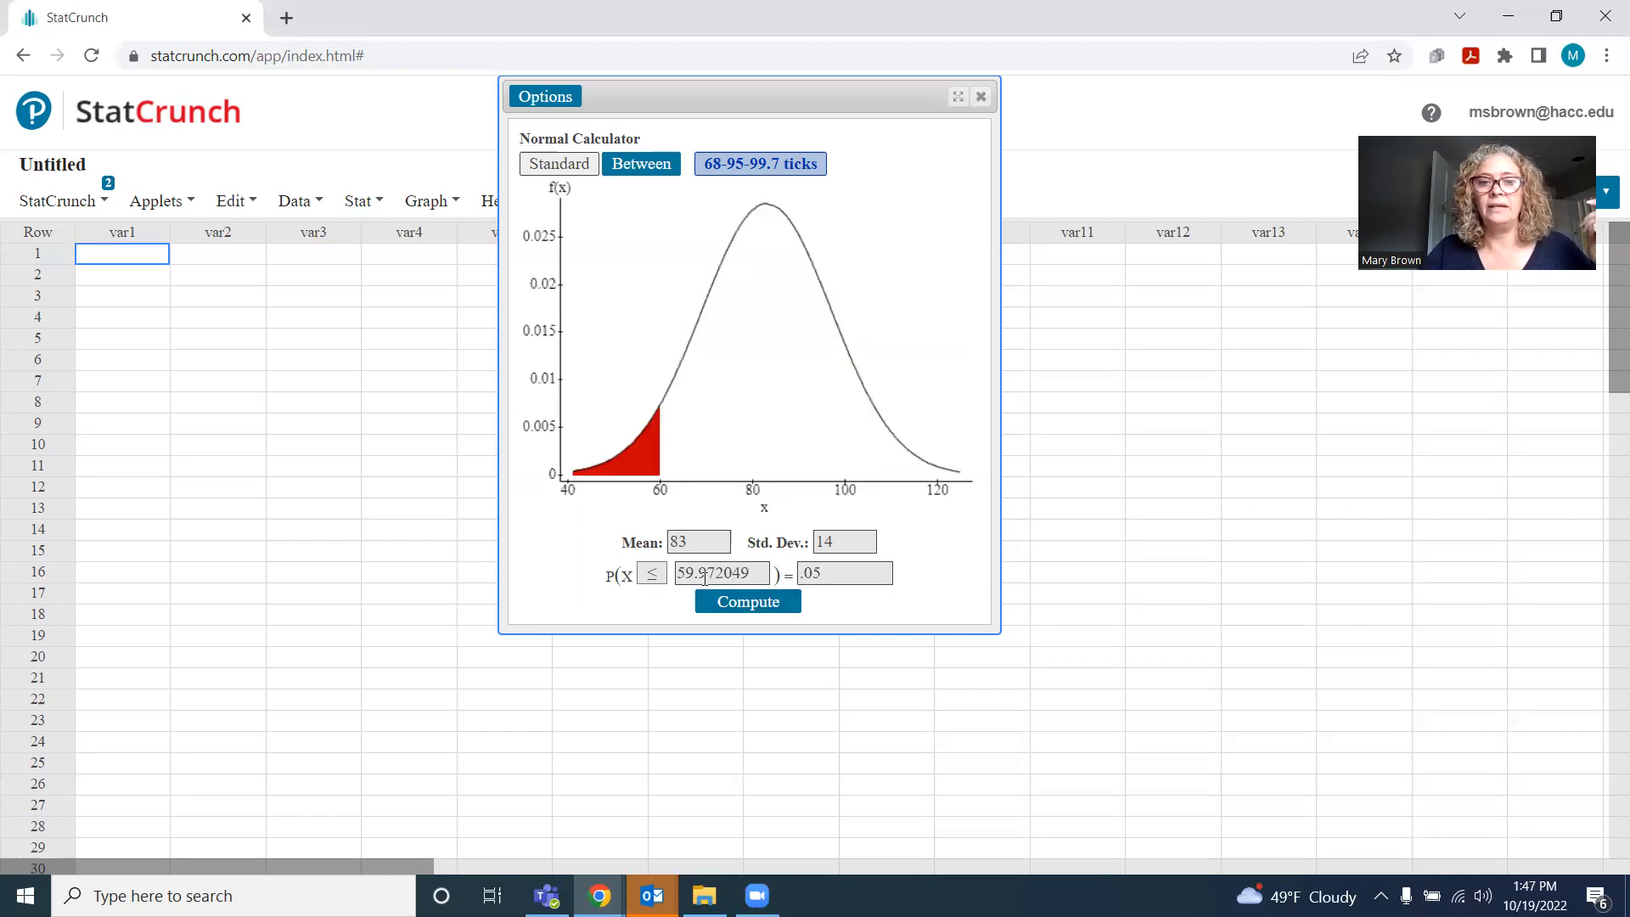